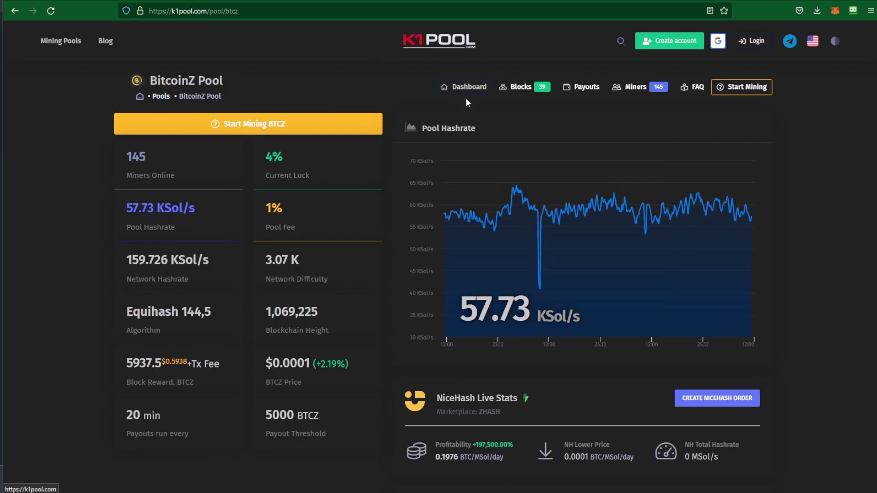
# Step: Search K1Pool for the BitcoinZ wallet address from the notes and open its BitcoinZ statistics
pyautogui.moveTo(475, 492)
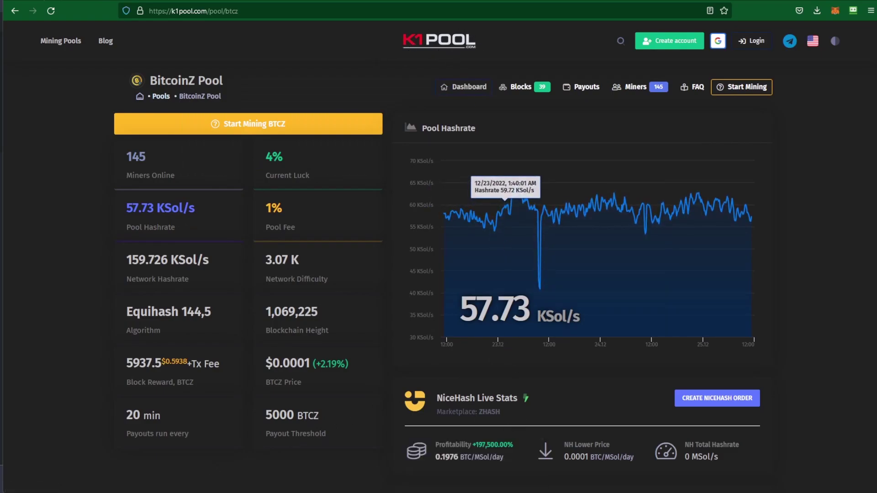
pyautogui.hotkey('alt', 'Tab')
pyautogui.rightClick(303, 266)
pyautogui.click(327, 319)
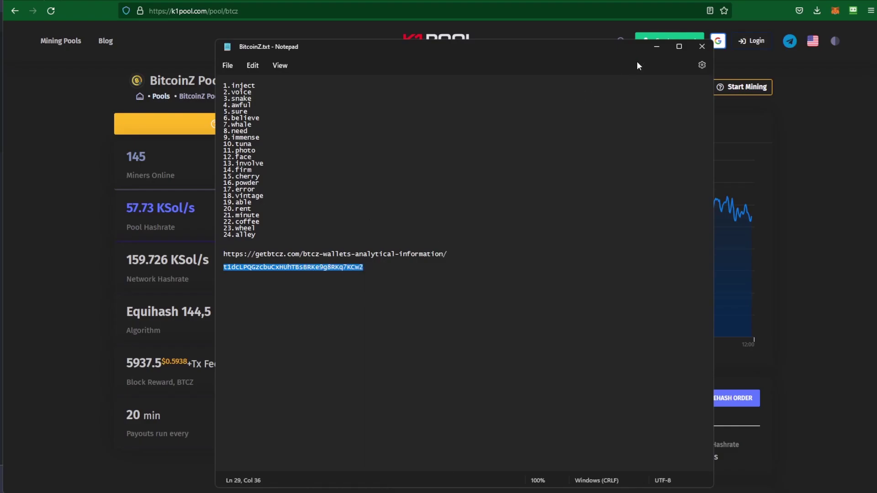
pyautogui.click(657, 46)
pyautogui.rightClick(585, 79)
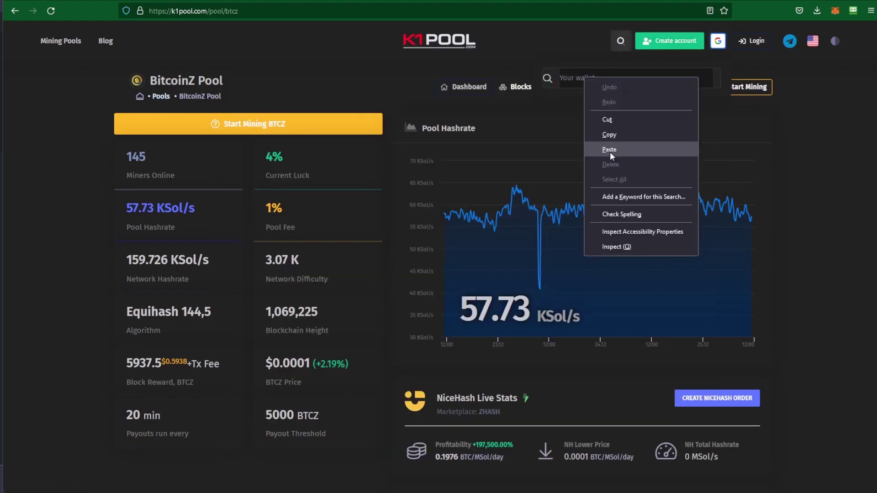
pyautogui.click(610, 147)
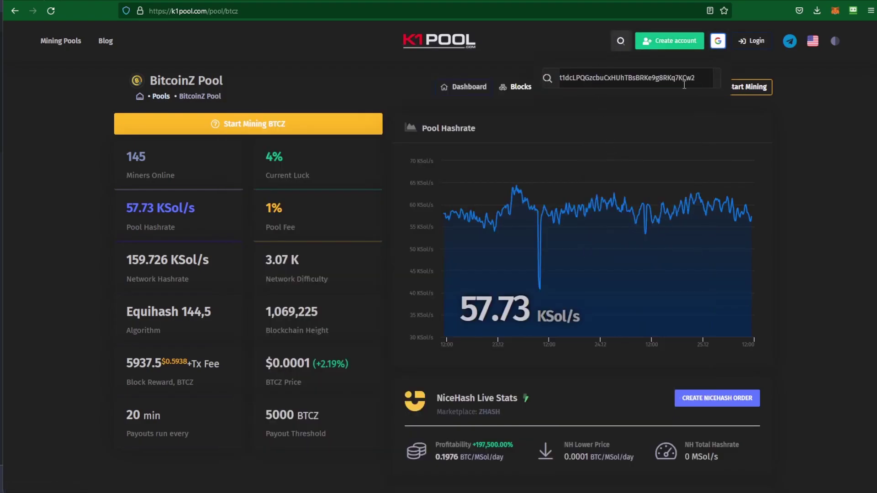
pyautogui.press('Return')
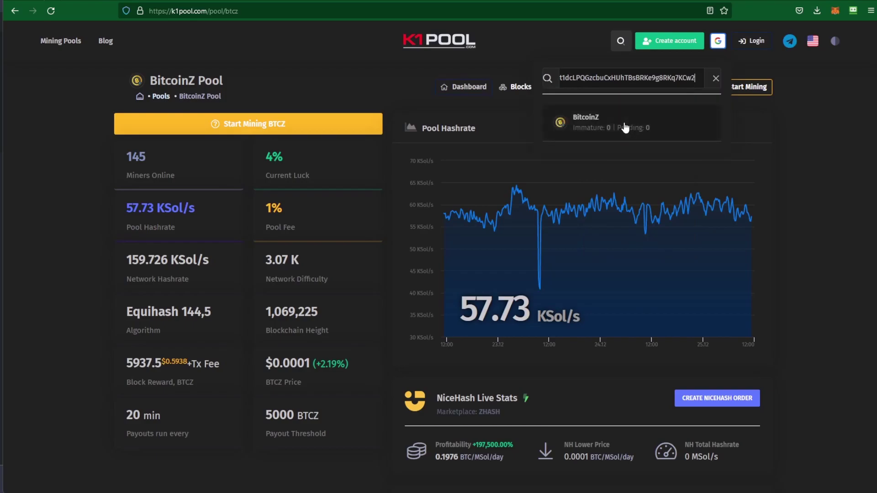
pyautogui.click(587, 117)
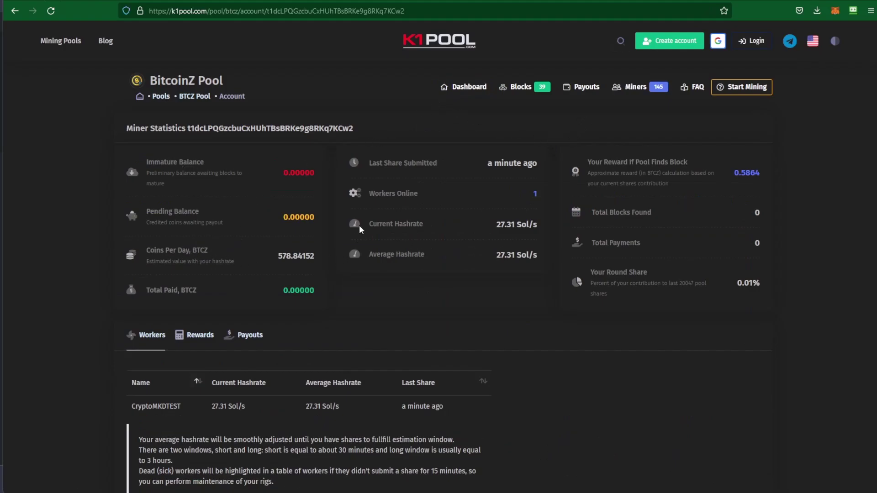
# Step: Review the wallet's workers, confirming current and average hashrate of 27.31 Sol/s
pyautogui.scroll(-2, 148, 470)
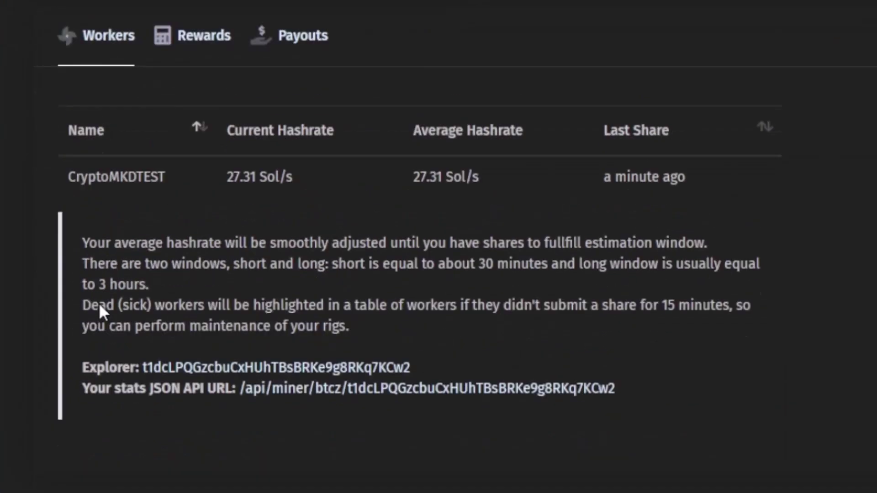
pyautogui.scroll(1, 100, 304)
pyautogui.moveTo(68, 222); pyautogui.dragTo(739, 227)
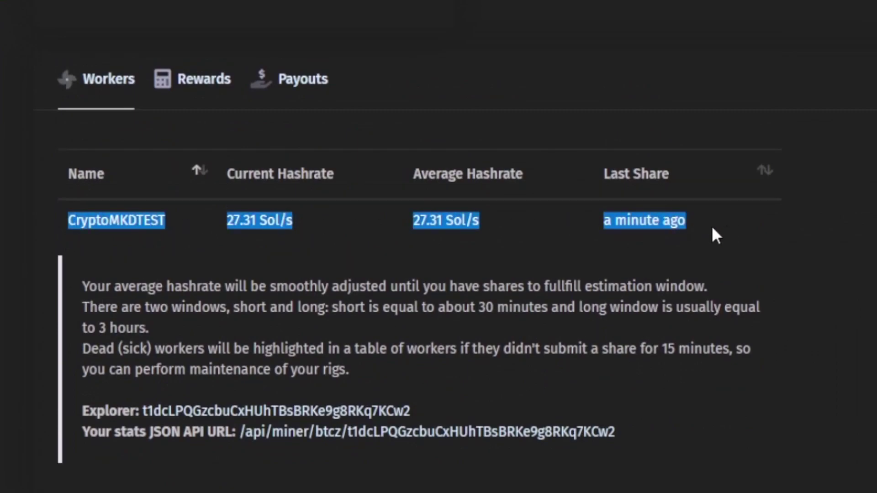
pyautogui.moveTo(83, 286); pyautogui.dragTo(796, 349)
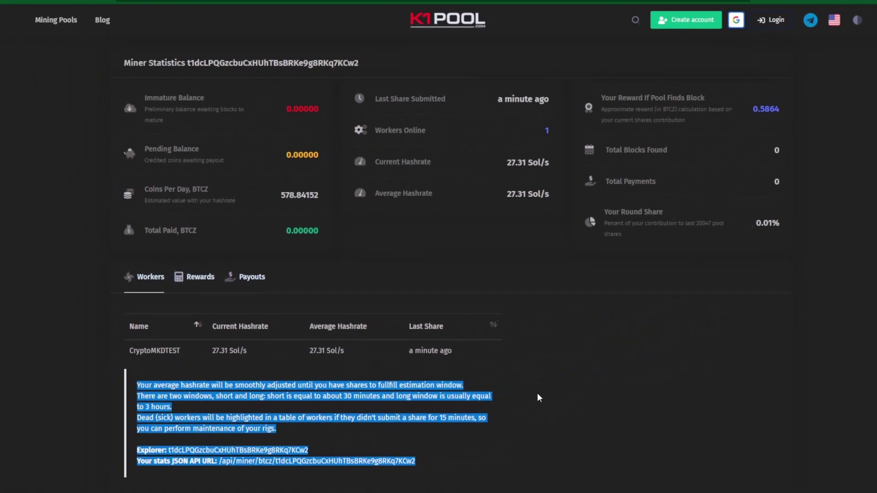
pyautogui.click(537, 397)
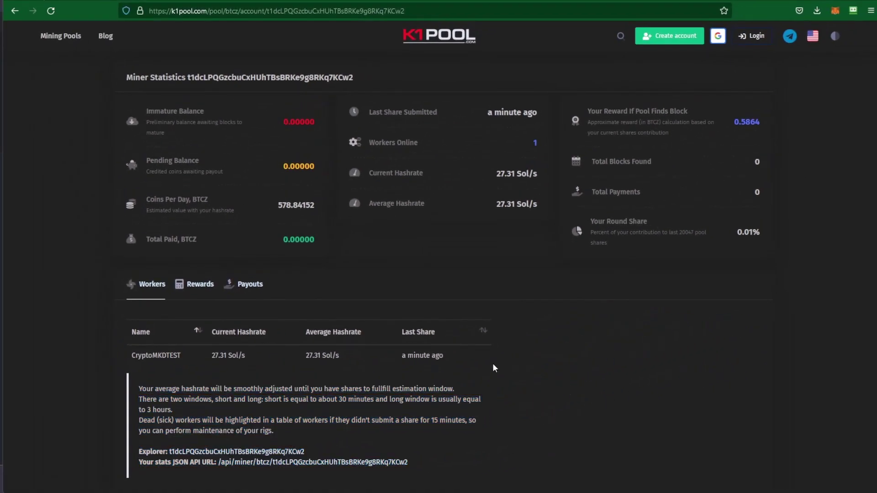
pyautogui.moveTo(372, 174); pyautogui.dragTo(544, 182)
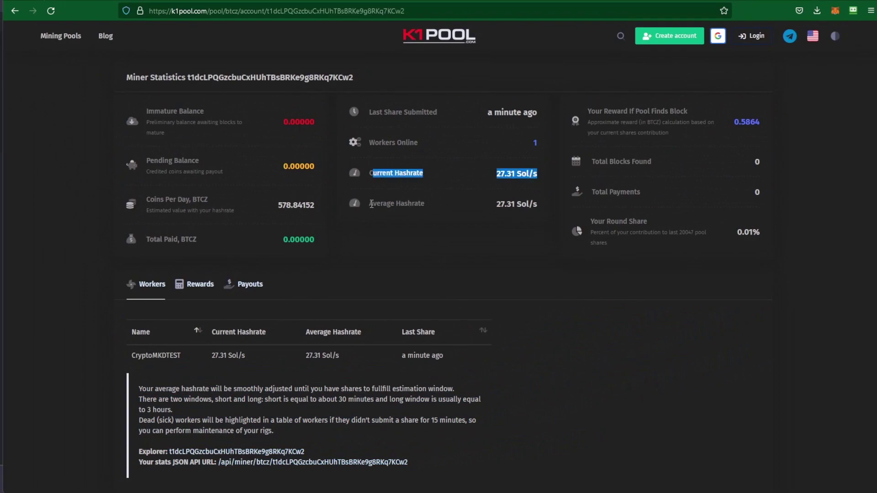
pyautogui.moveTo(370, 204); pyautogui.dragTo(545, 210)
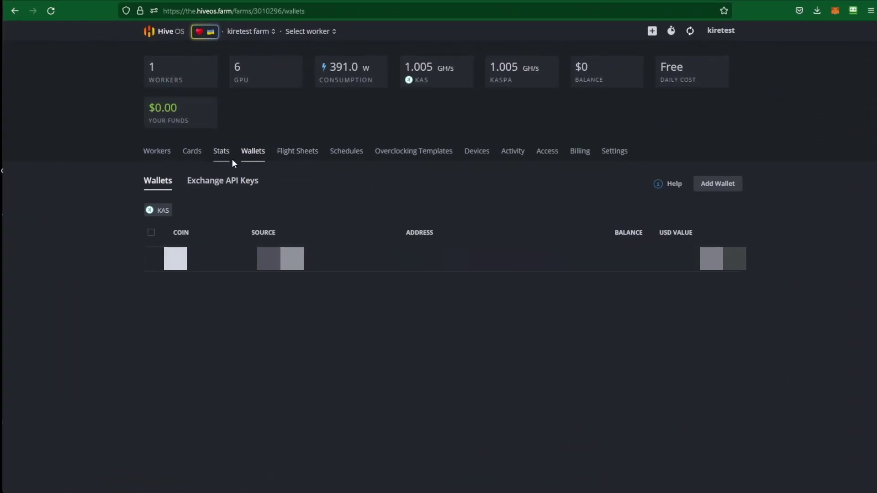
# Step: Create a BTCZ wallet named 'BTCZ Mining' holding the pasted BitcoinZ address
pyautogui.click(255, 156)
pyautogui.click(718, 184)
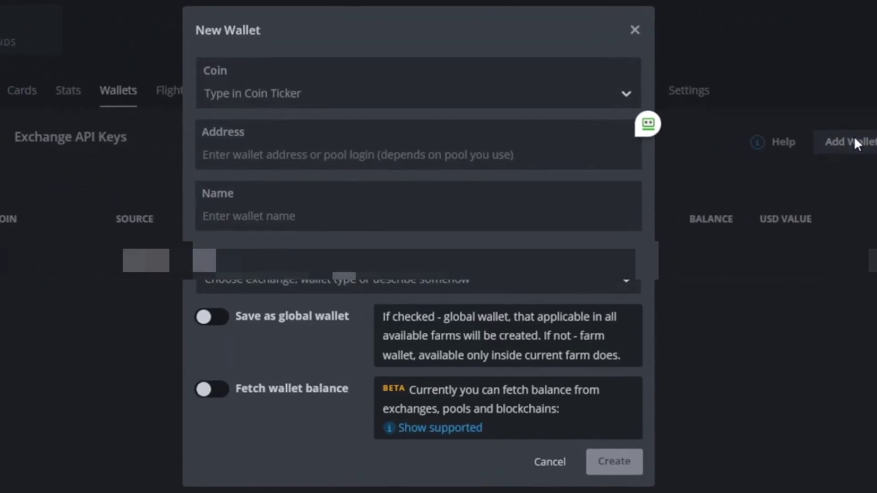
pyautogui.click(373, 102)
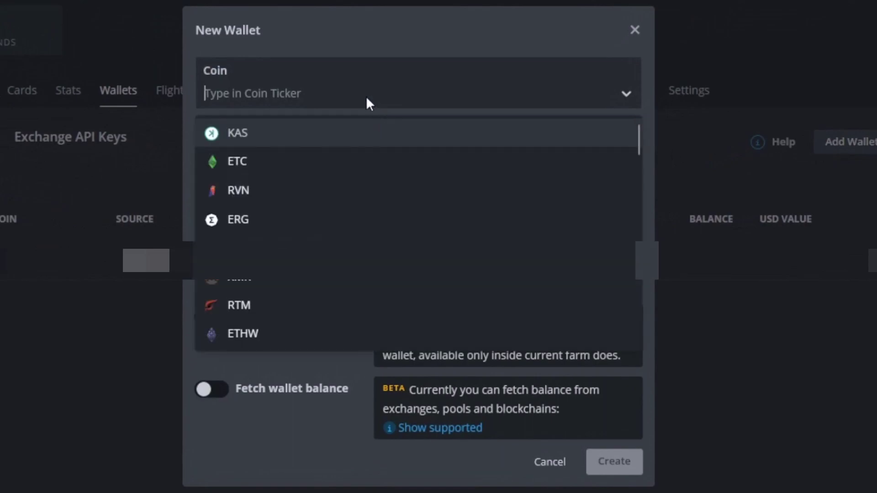
pyautogui.write('btc')
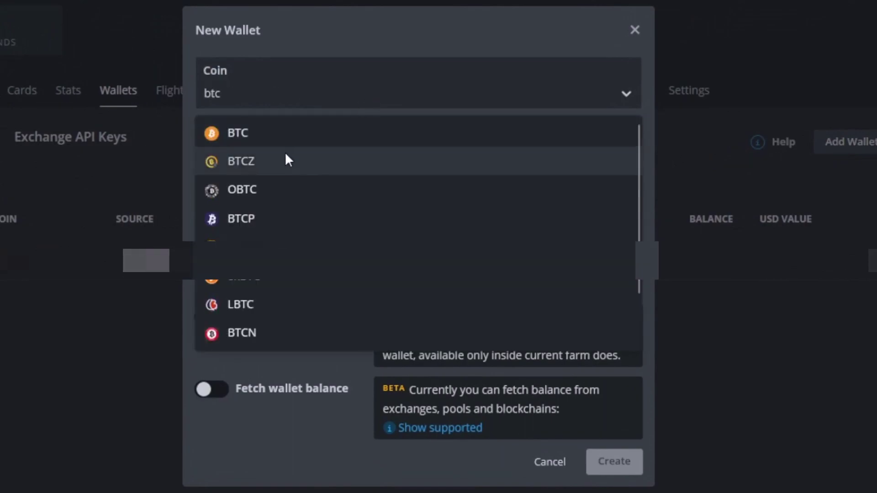
pyautogui.click(242, 161)
pyautogui.click(221, 149)
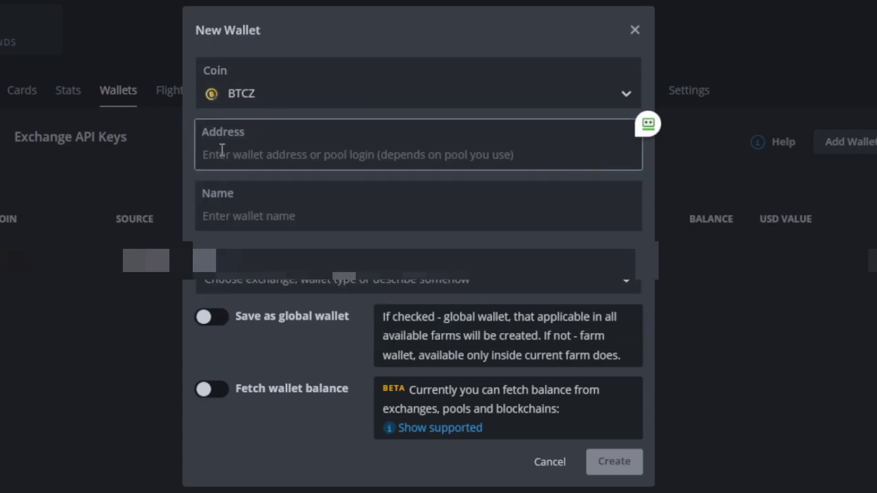
pyautogui.write('t1dcLPQGzcbuCxHUhTBsBRKe9g8RKq7KCw2')
pyautogui.click(270, 212)
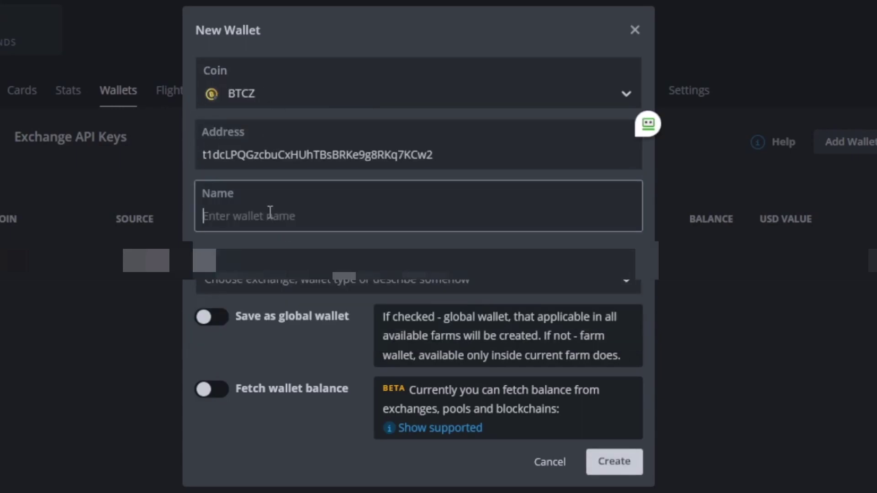
pyautogui.write('BT')
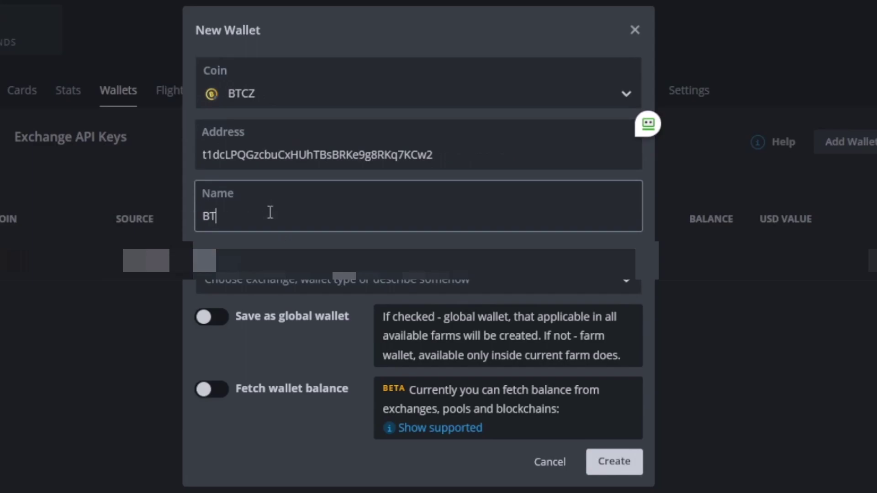
pyautogui.write('CZ Mining')
pyautogui.click(614, 462)
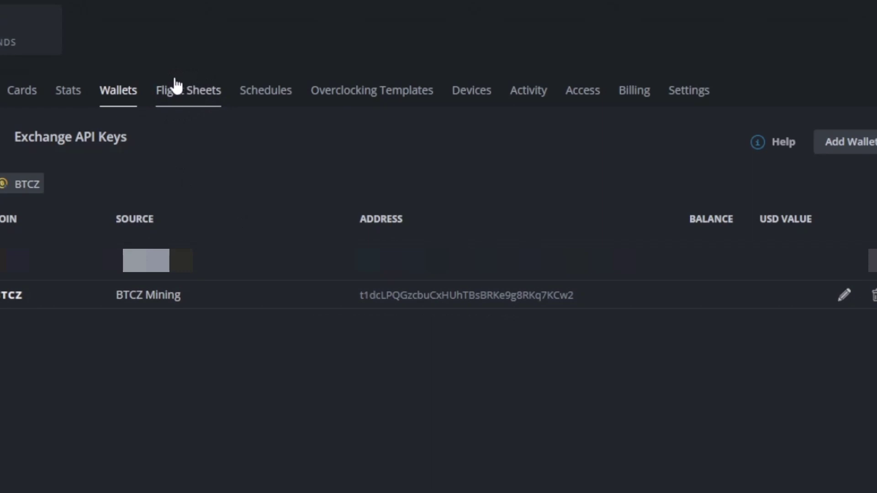
# Step: Start a new flight sheet with coin BTCZ and the BTCZ Mining wallet
pyautogui.click(213, 93)
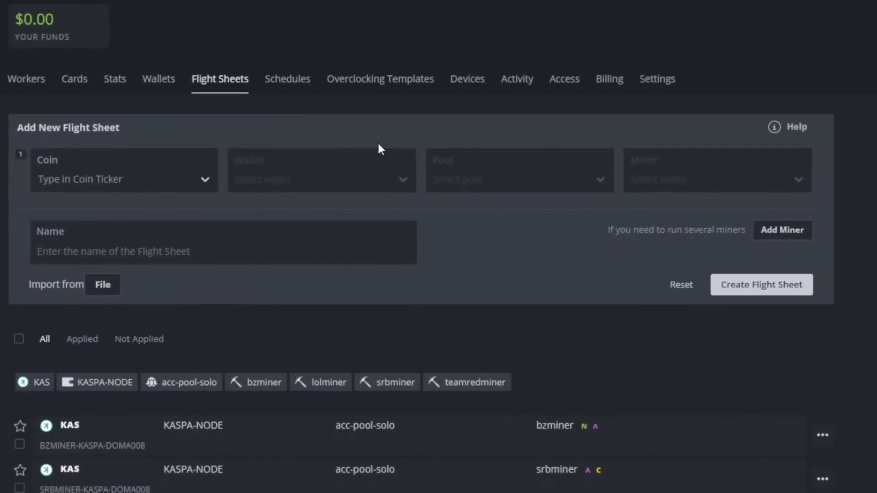
pyautogui.click(80, 173)
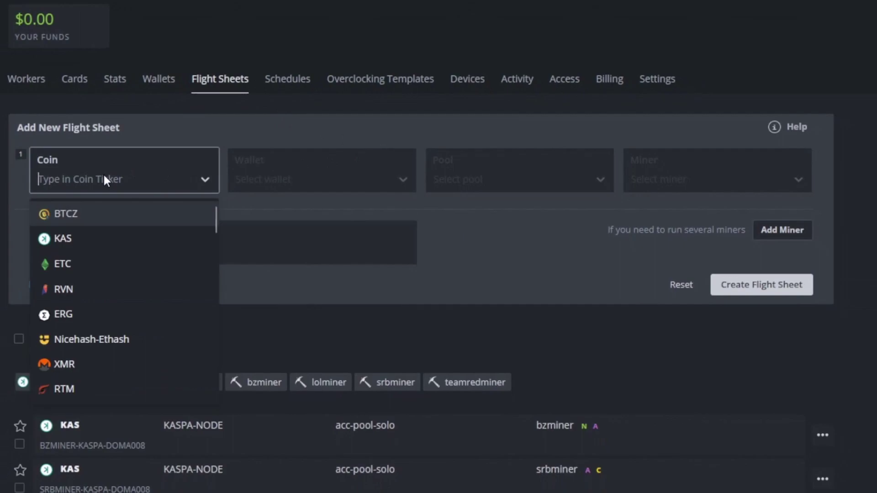
pyautogui.click(68, 214)
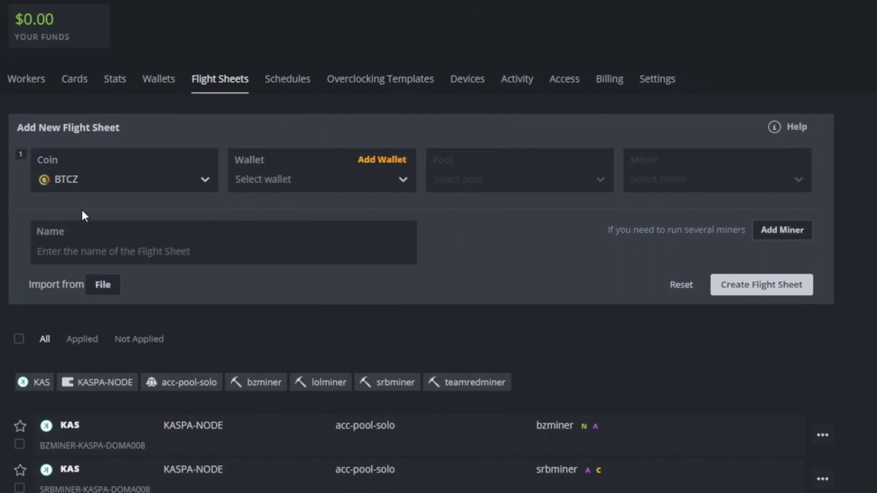
pyautogui.click(298, 181)
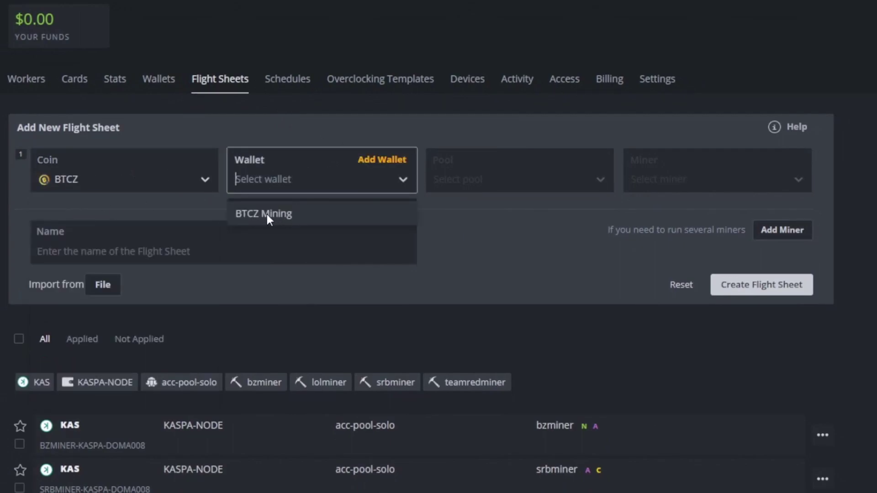
pyautogui.click(267, 215)
# Step: Set the pool to k1pool using the Europe server eu.btcz.k1pool.com:3072
pyautogui.click(498, 182)
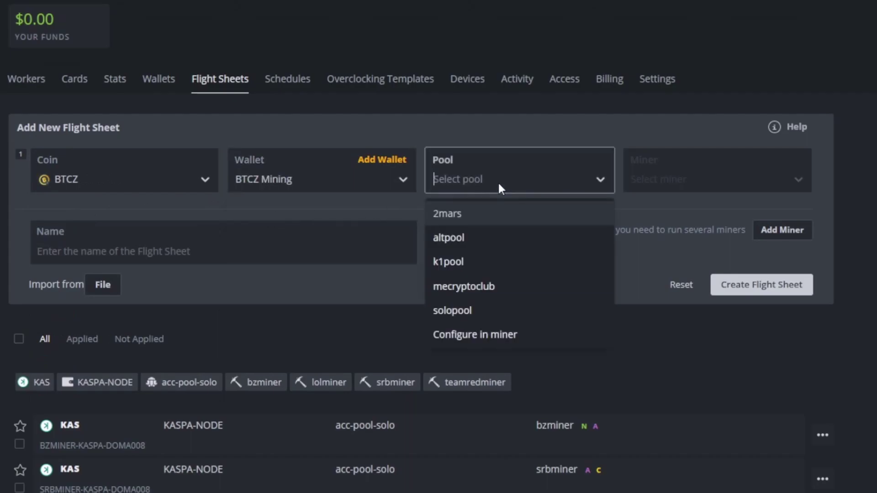
pyautogui.click(446, 264)
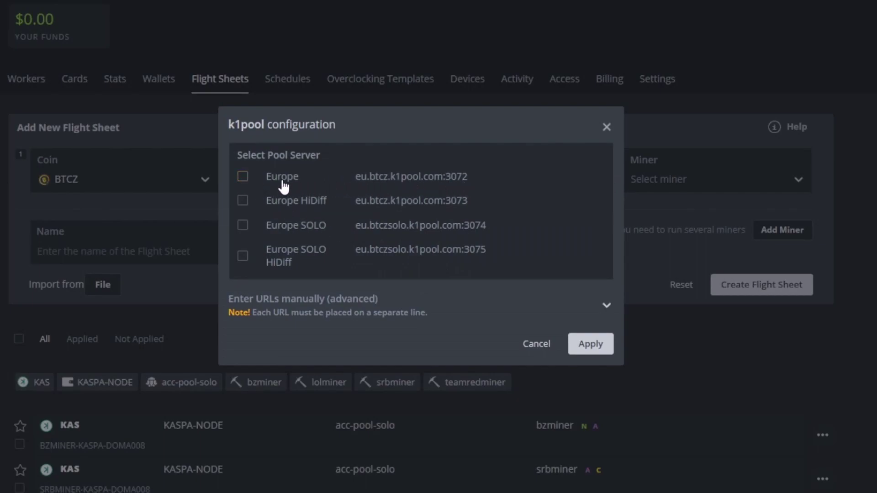
pyautogui.click(242, 177)
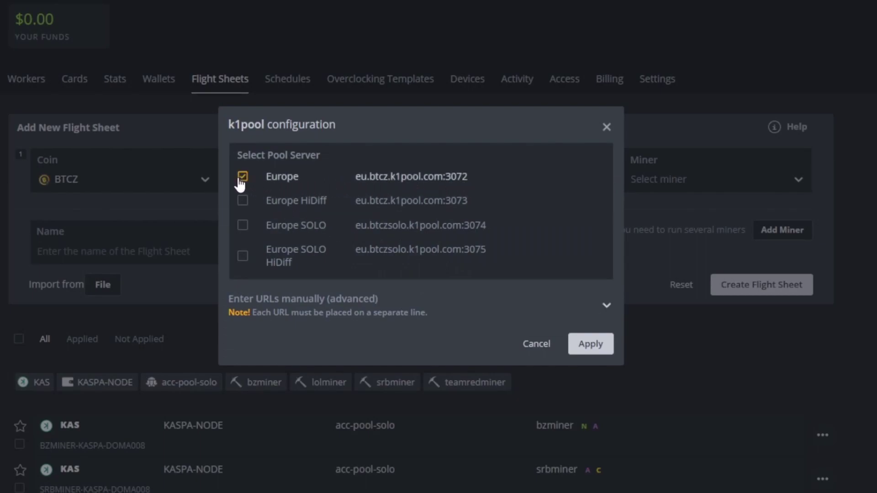
pyautogui.click(583, 344)
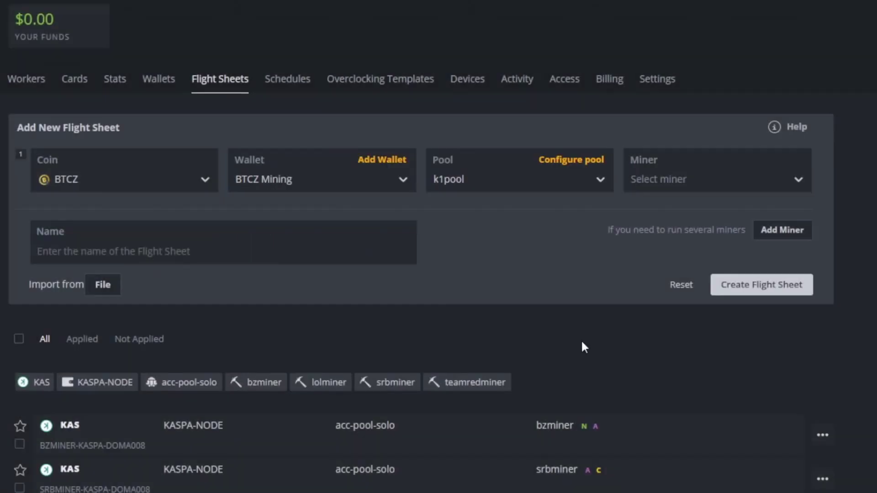
# Step: Choose miniZ as the miner and apply its default config (144,5, --pers auto)
pyautogui.click(733, 179)
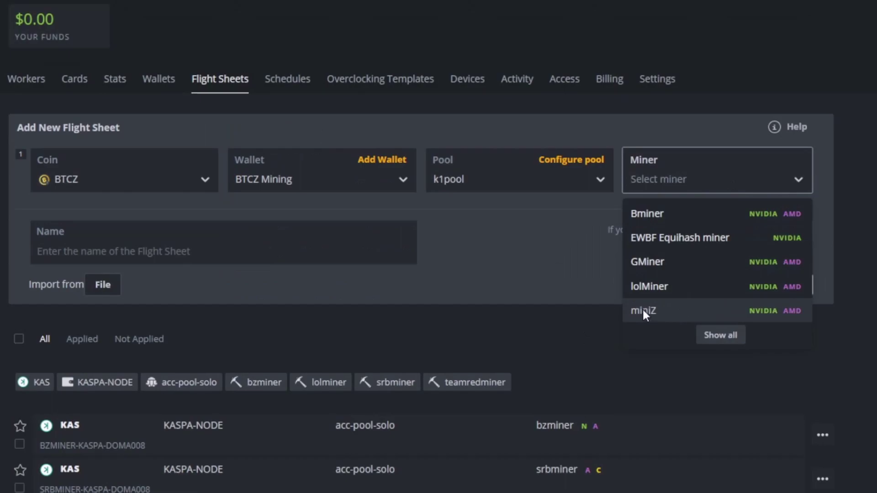
pyautogui.click(657, 310)
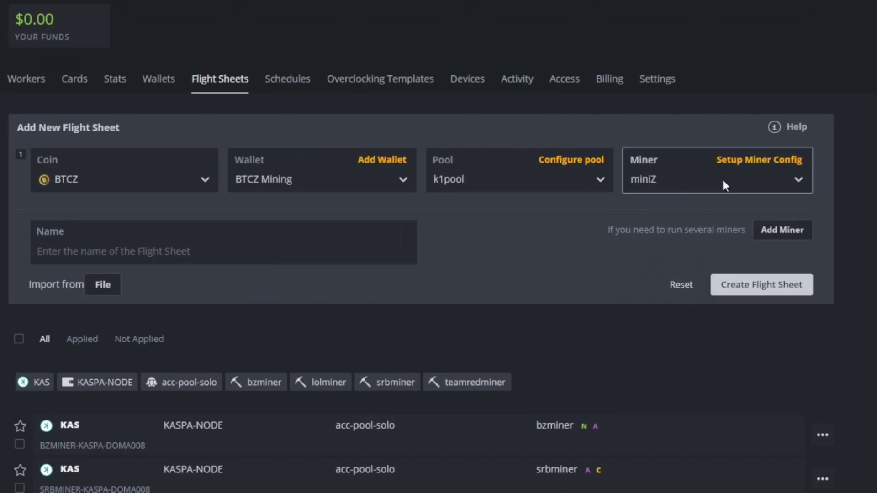
pyautogui.click(753, 161)
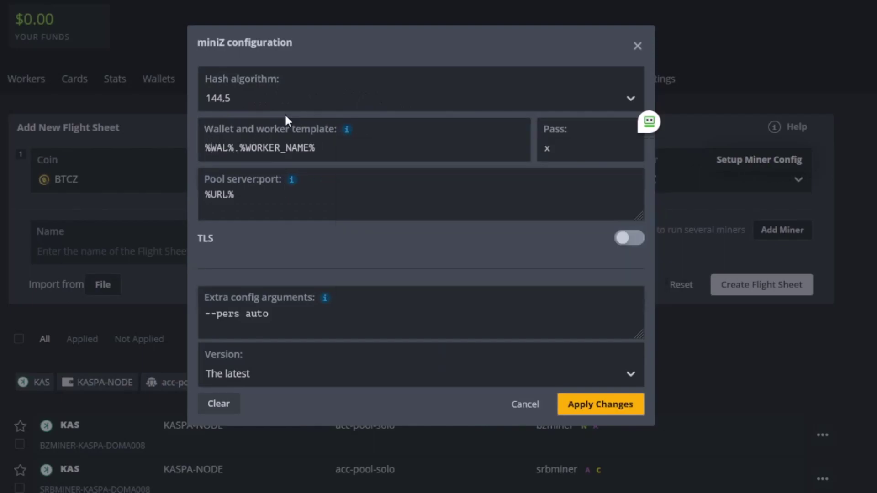
pyautogui.moveTo(292, 180)
pyautogui.click(606, 411)
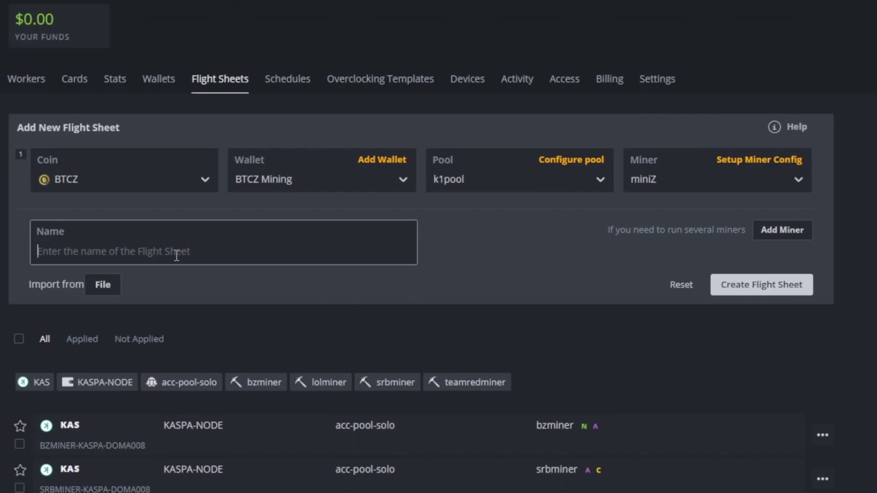
# Step: Name the flight sheet 'BTCZ MINING TEST' and create it
pyautogui.write('BTCZ')
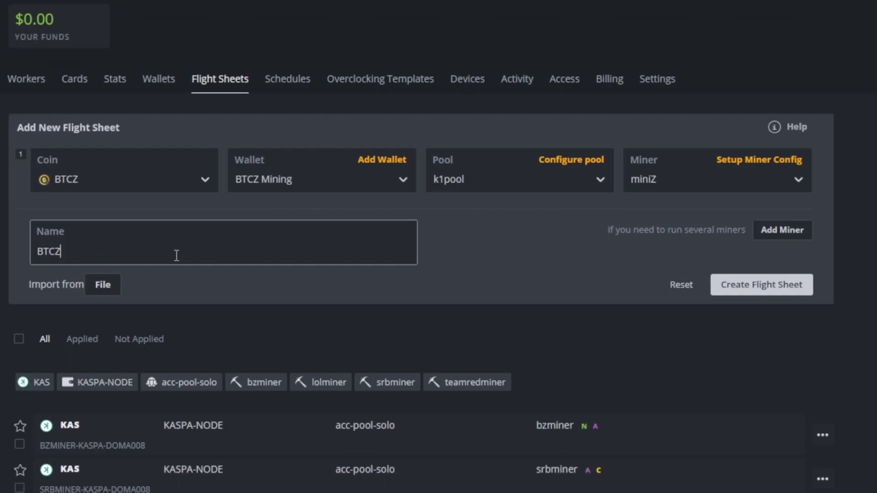
pyautogui.write(' MINING TEST')
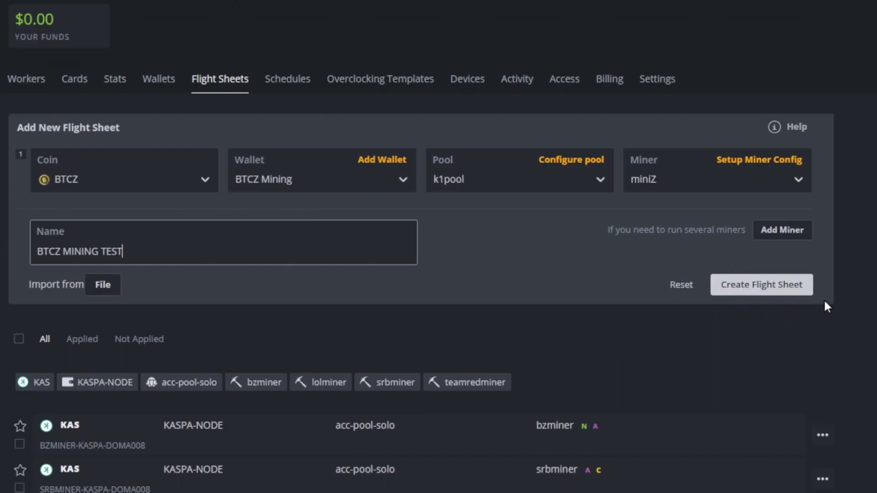
pyautogui.click(722, 289)
pyautogui.scroll(-3, 770, 294)
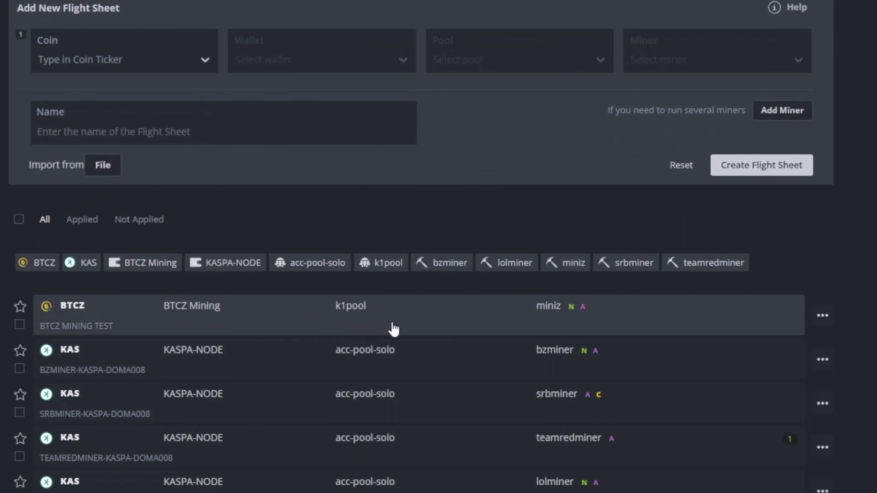
# Step: Expand the BTCZ MINING TEST flight sheet to check its details
pyautogui.click(589, 328)
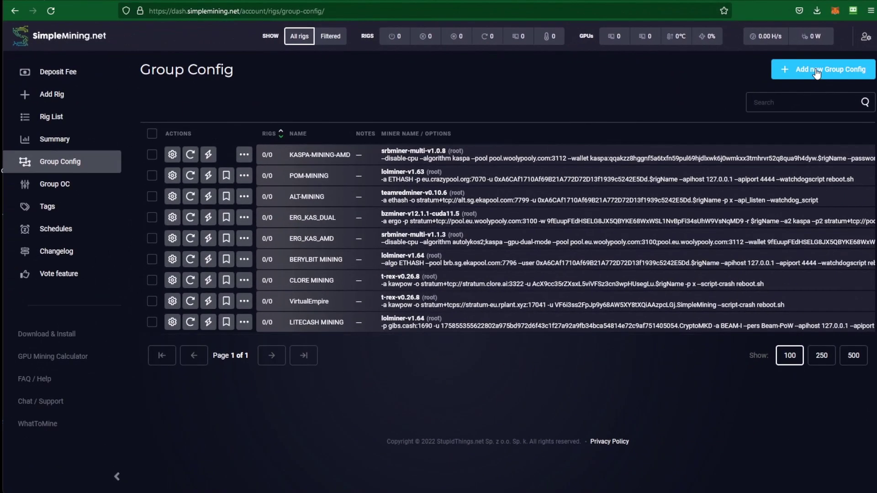
# Step: Add a new group config named 'BTCZ MINING' with Run As Root enabled
pyautogui.click(817, 73)
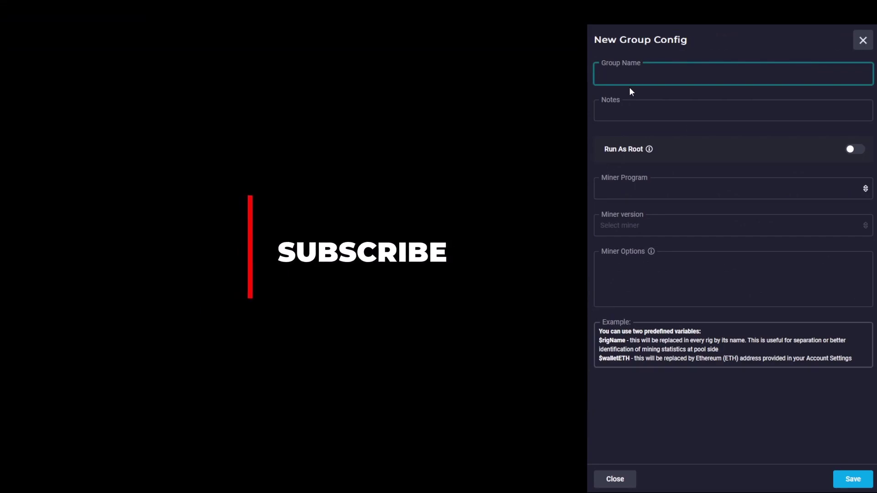
pyautogui.write('BTC')
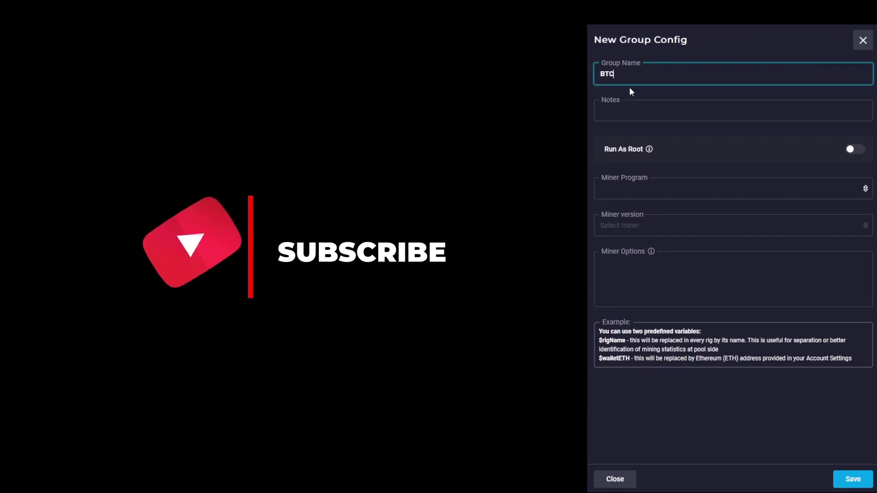
pyautogui.write('Z MI')
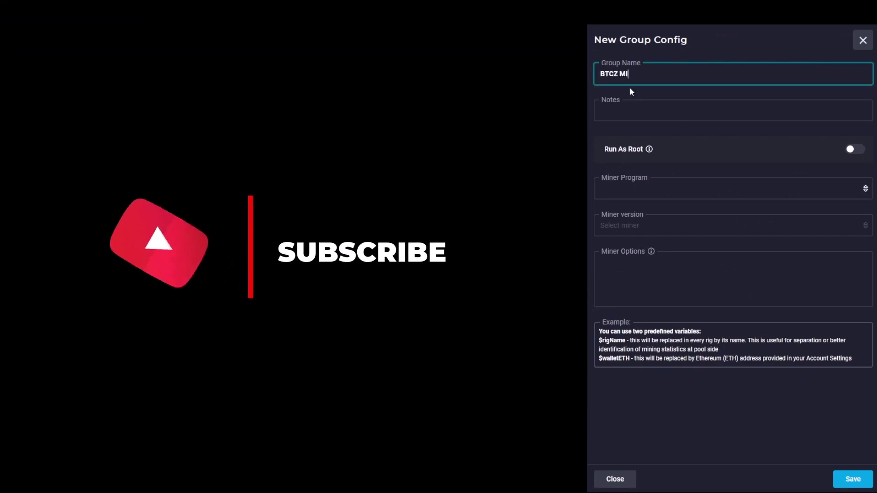
pyautogui.write('NING')
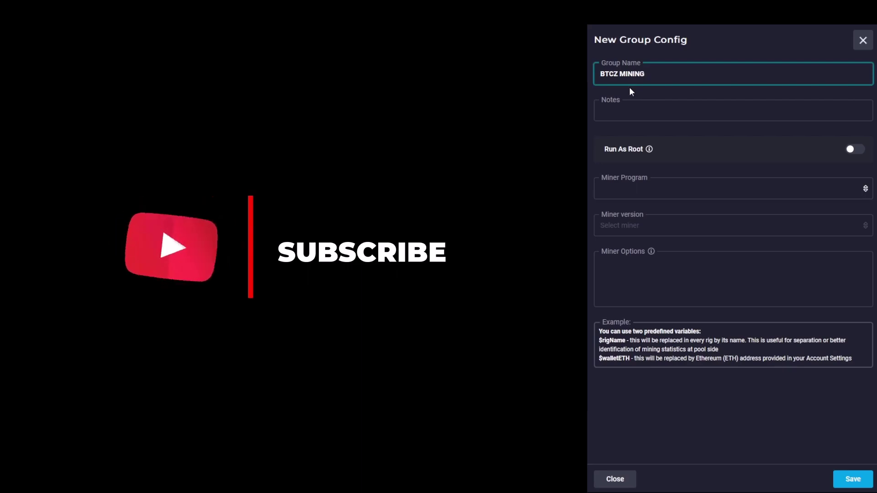
pyautogui.click(854, 151)
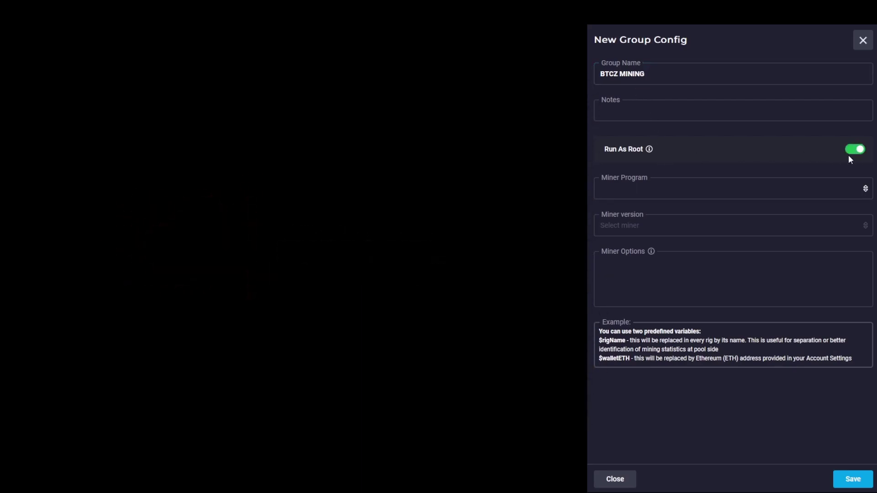
# Step: Set the group's miner to miniz, version miniz-v2.0b
pyautogui.click(690, 194)
pyautogui.scroll(-10, 668, 260)
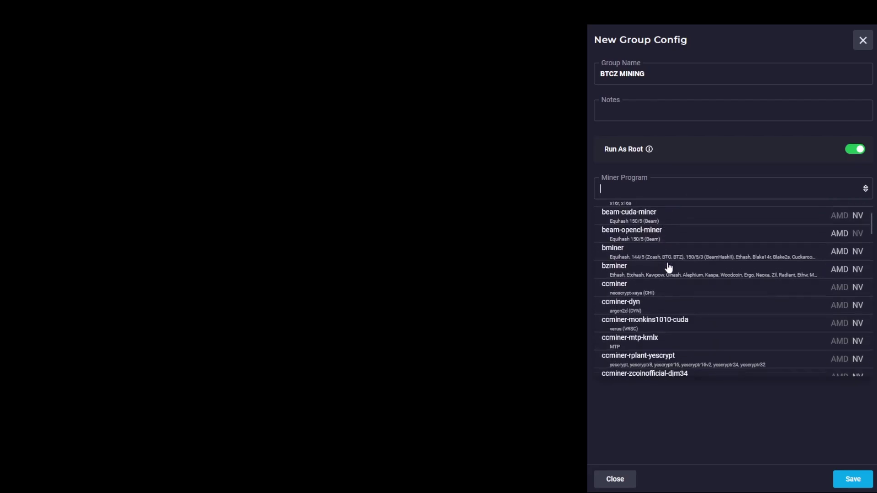
pyautogui.scroll(-10, 669, 267)
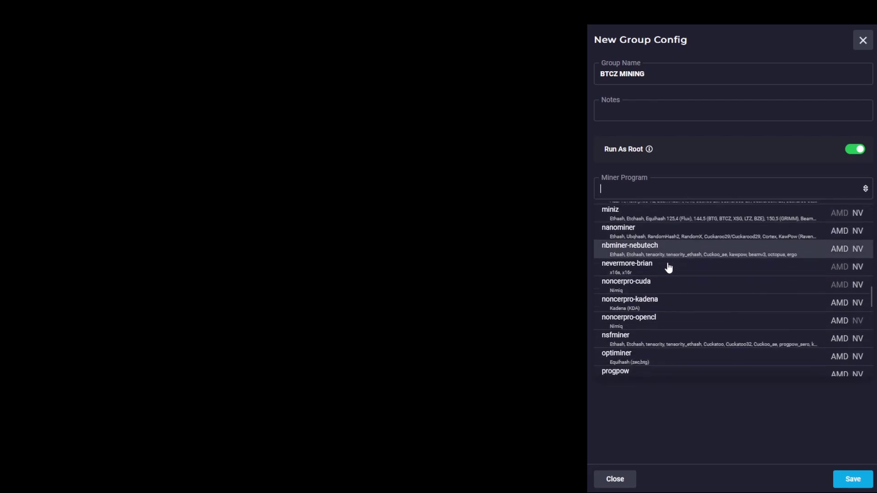
pyautogui.scroll(3, 668, 267)
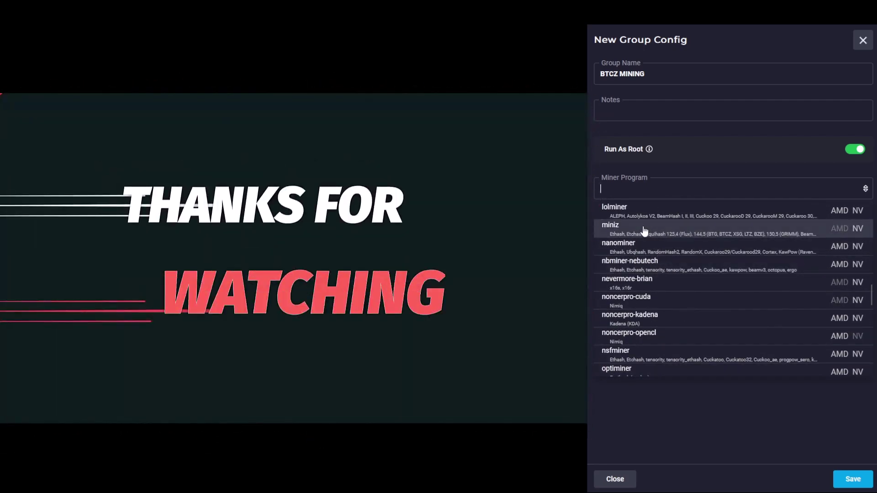
pyautogui.click(611, 228)
pyautogui.click(672, 228)
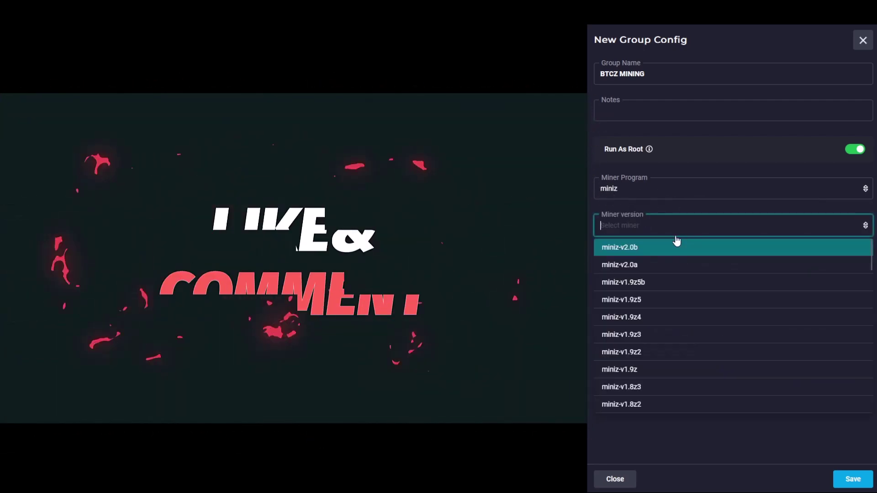
pyautogui.click(642, 246)
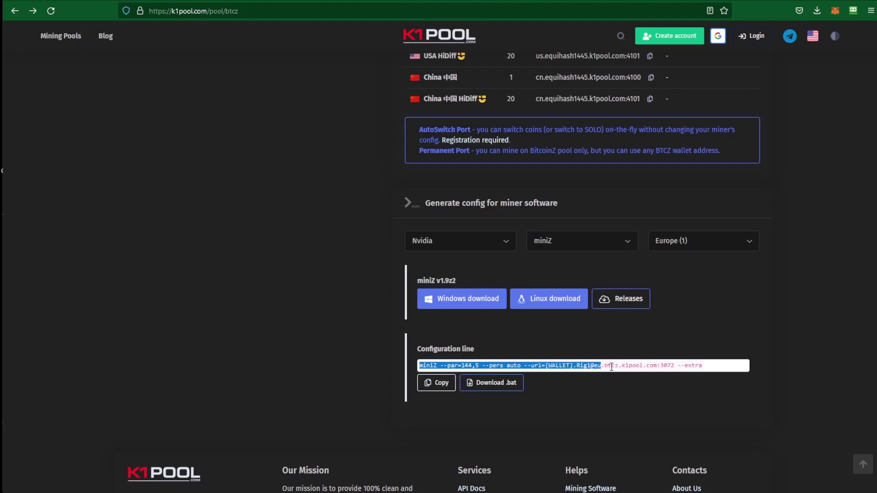
# Step: Replace Miner Options with K1Pool's miniZ line, removing the leading 'miniZ' program name
pyautogui.doubleClick(450, 383)
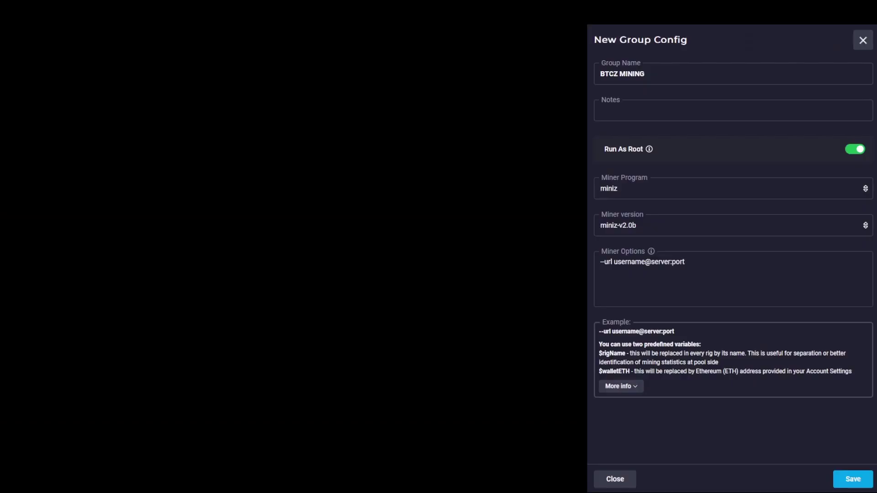
pyautogui.tripleClick(634, 261)
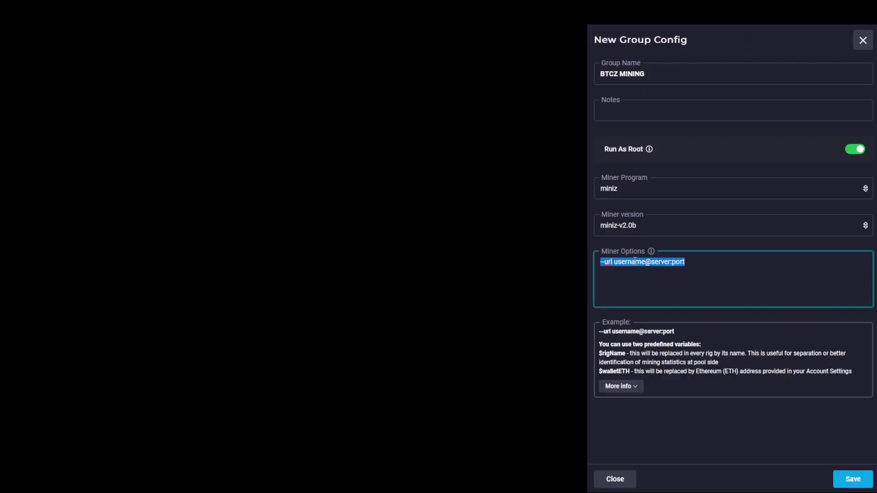
pyautogui.rightClick(635, 262)
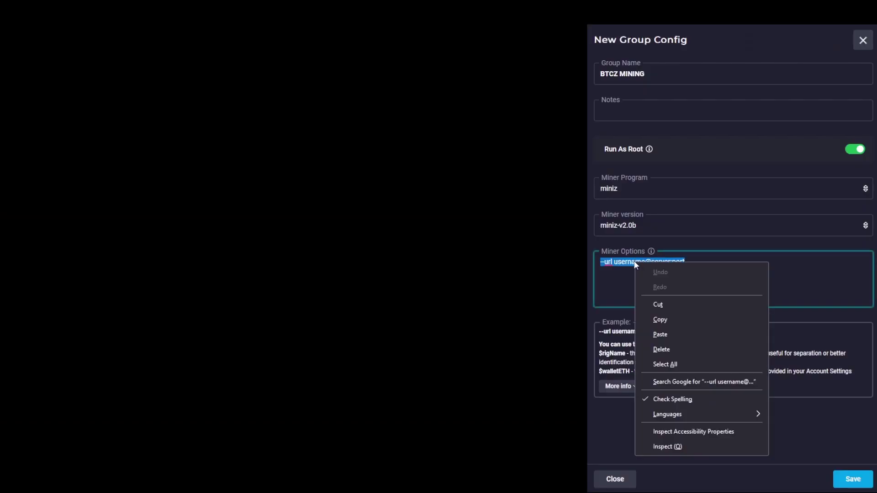
pyautogui.click(659, 335)
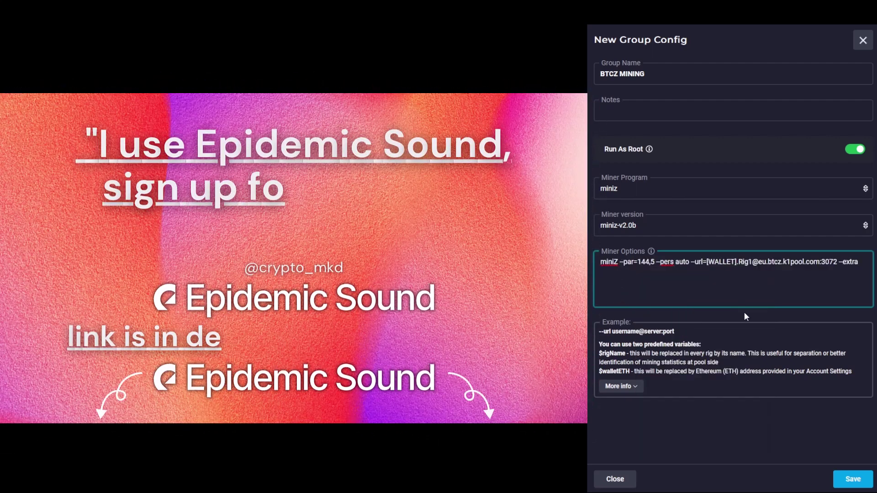
pyautogui.press('BackSpace')
pyautogui.press('BackSpace')
pyautogui.press('BackSpace')
pyautogui.press('BackSpace')
pyautogui.press('BackSpace')
pyautogui.press('BackSpace')
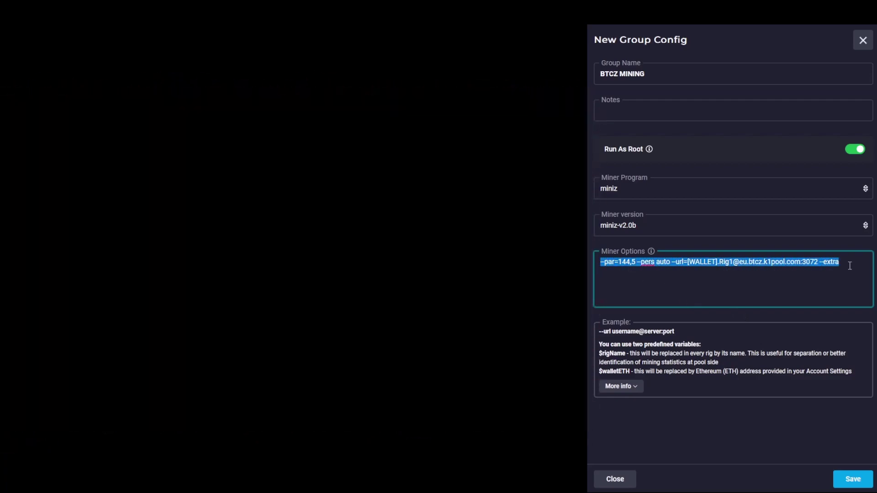
# Step: Copy the BTCZ wallet address from the notes and paste it over [WALLET] in Miner Options
pyautogui.click(740, 271)
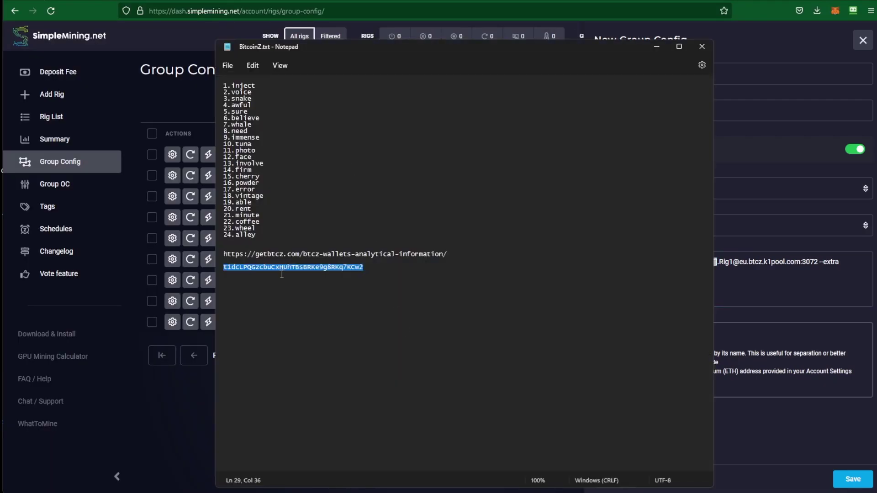
pyautogui.rightClick(282, 274)
pyautogui.click(303, 318)
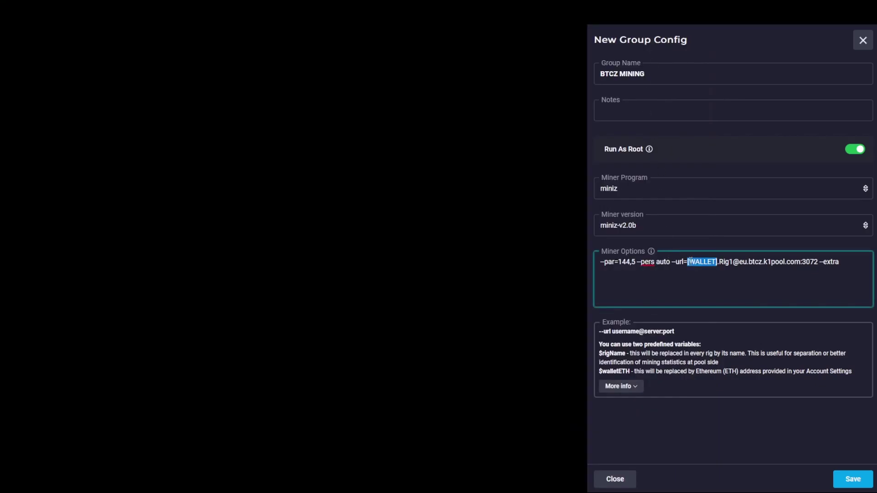
pyautogui.rightClick(690, 260)
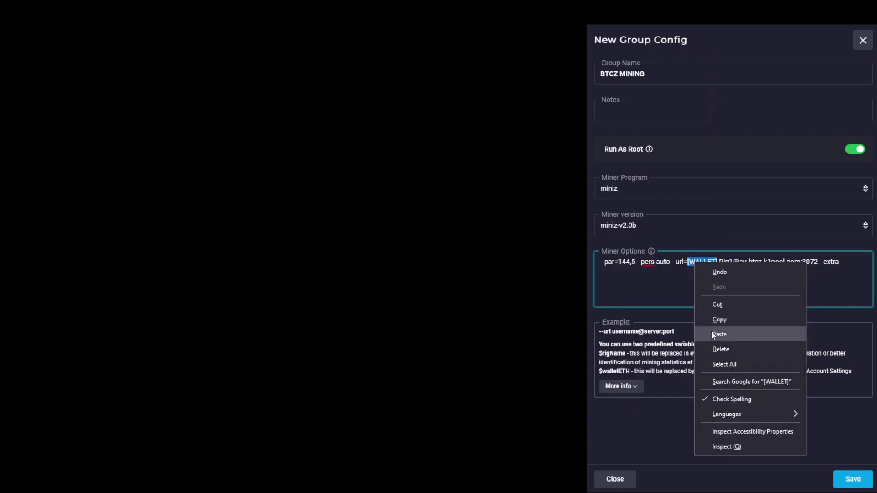